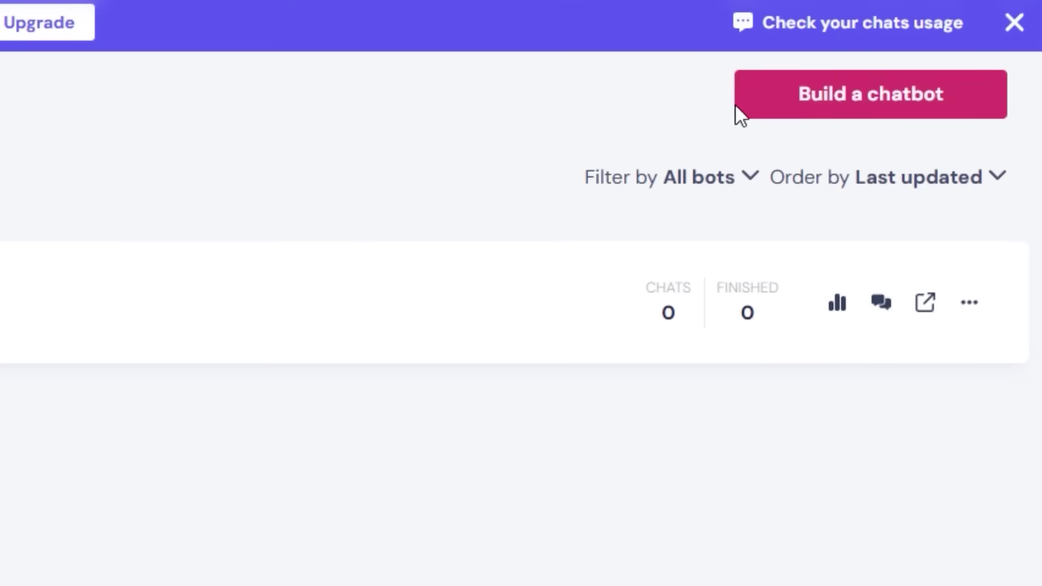
Create a new Web chatbot via 'Build it for me!' and generate the flow from the lead-qualification description
click(925, 92)
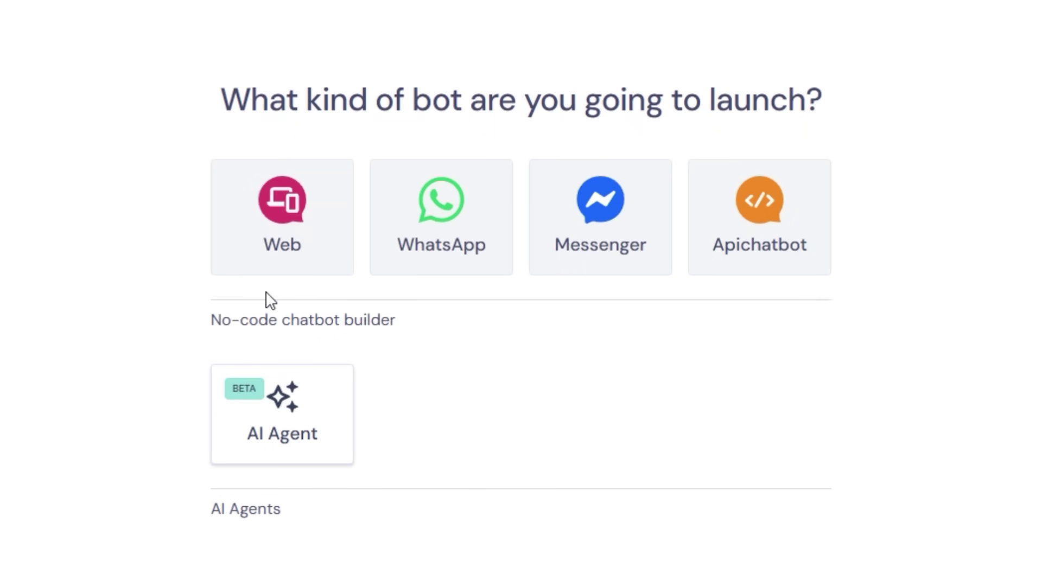
click(281, 256)
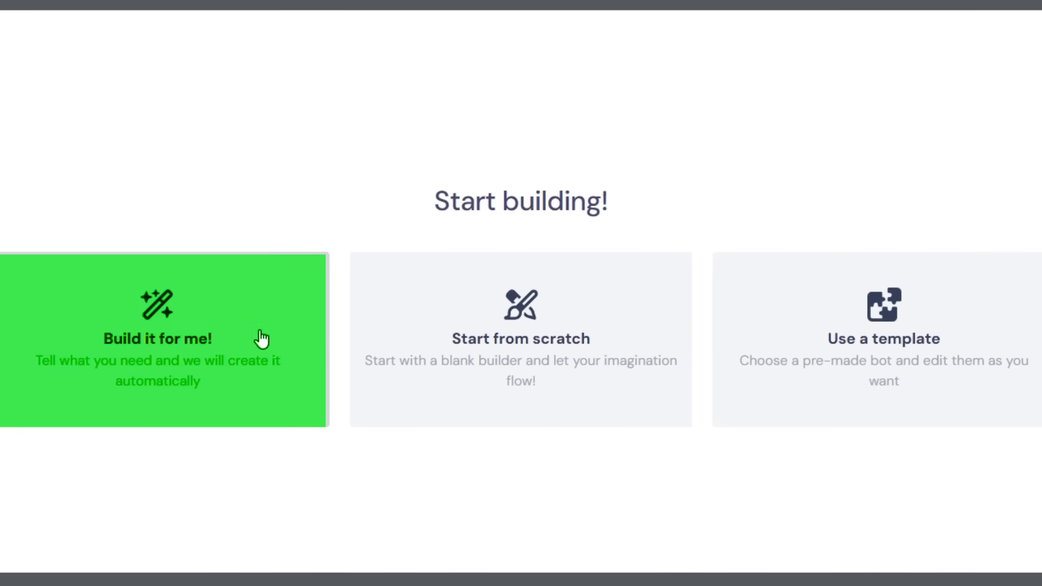
click(204, 352)
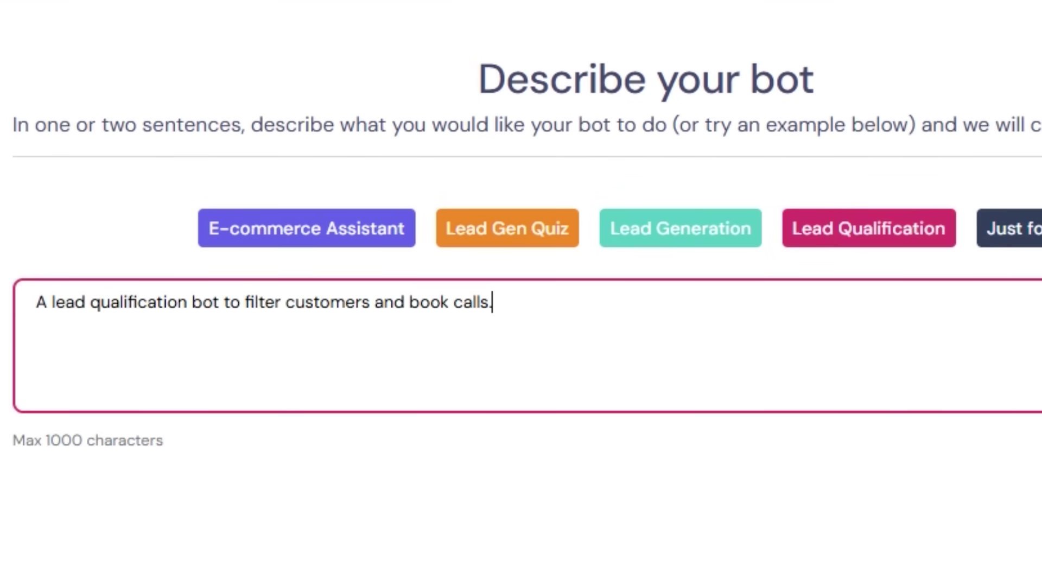
click(818, 482)
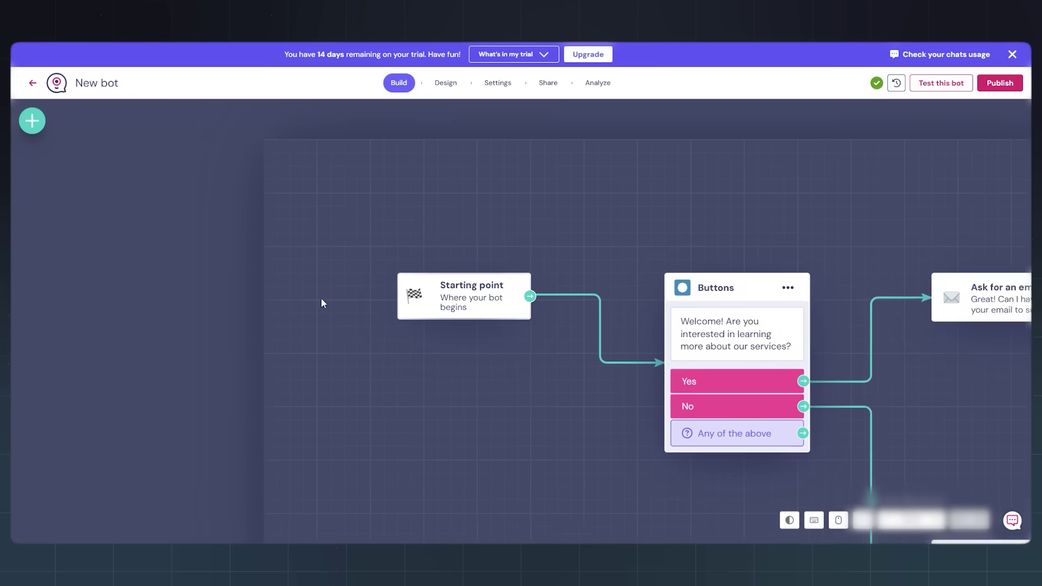
Pan across the email, budget and call-scheduling nodes, then select the welcome message in the Buttons node
drag(521, 427, 469, 377)
drag(508, 413, 113, 251)
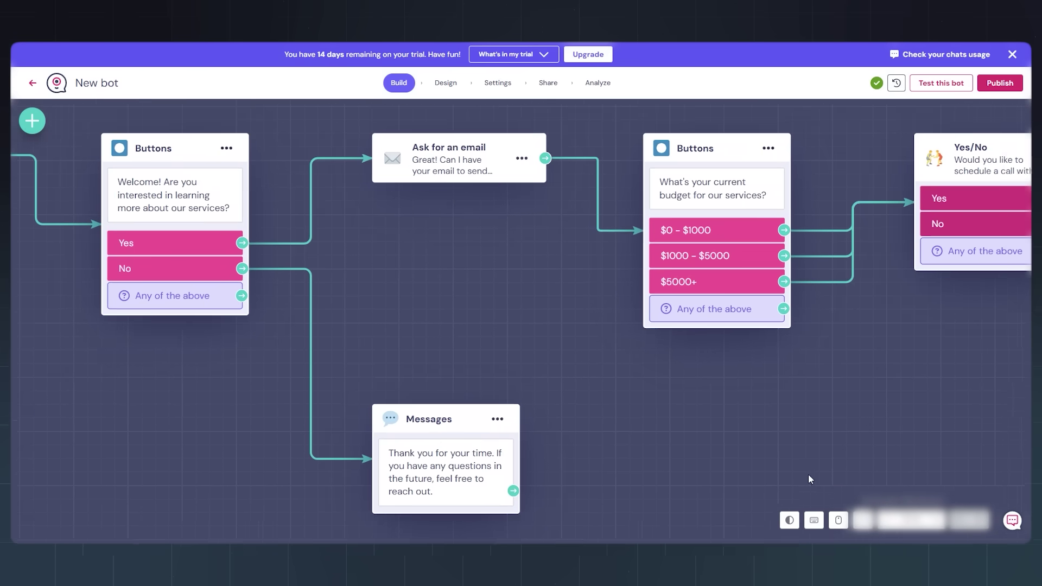
drag(1018, 467, 554, 465)
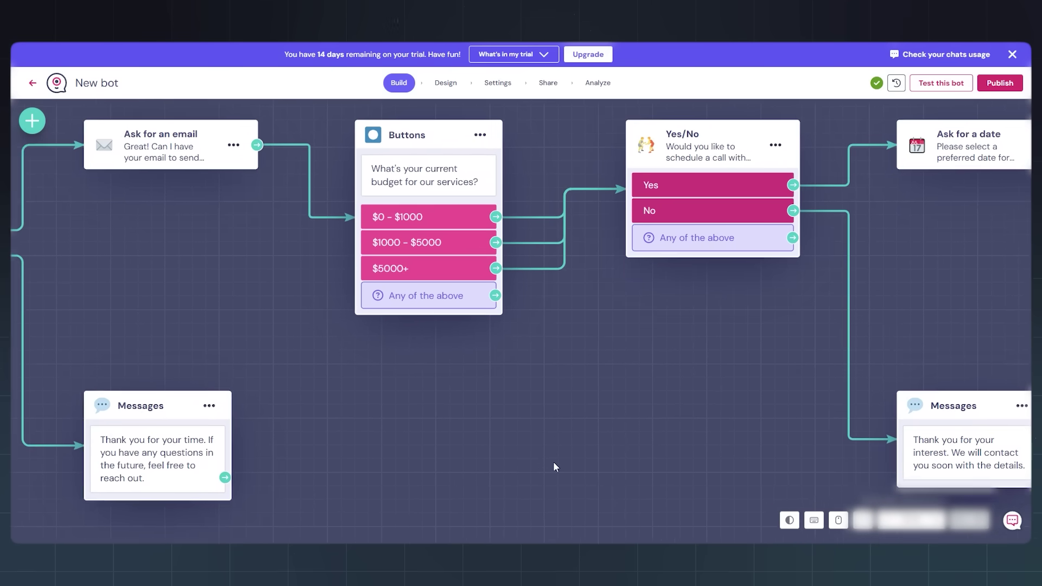
drag(654, 457, 328, 443)
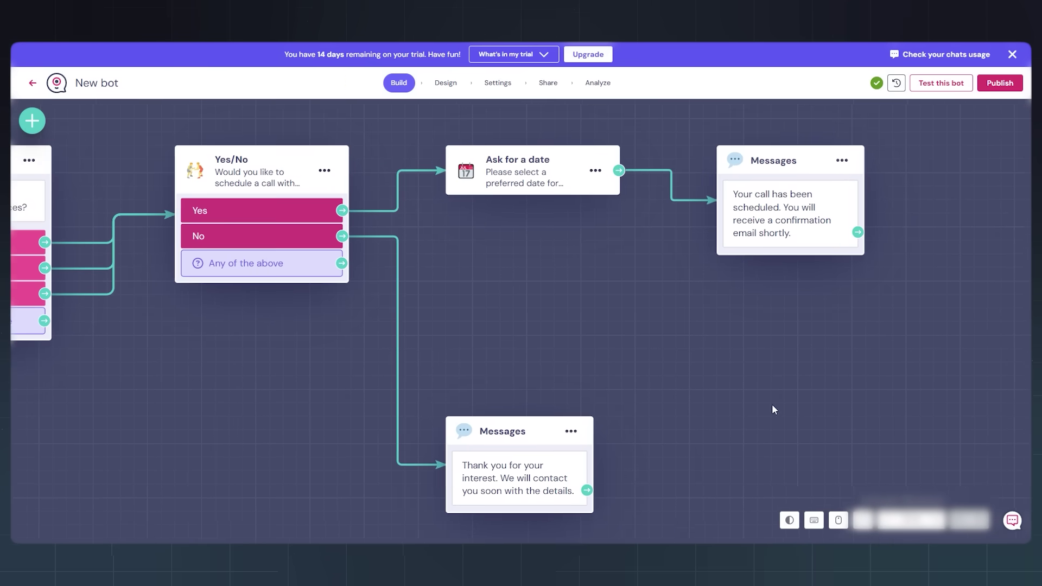
mouse_move(782, 411)
mouse_down()
mouse_move(519, 414)
mouse_move(1022, 405)
mouse_up()
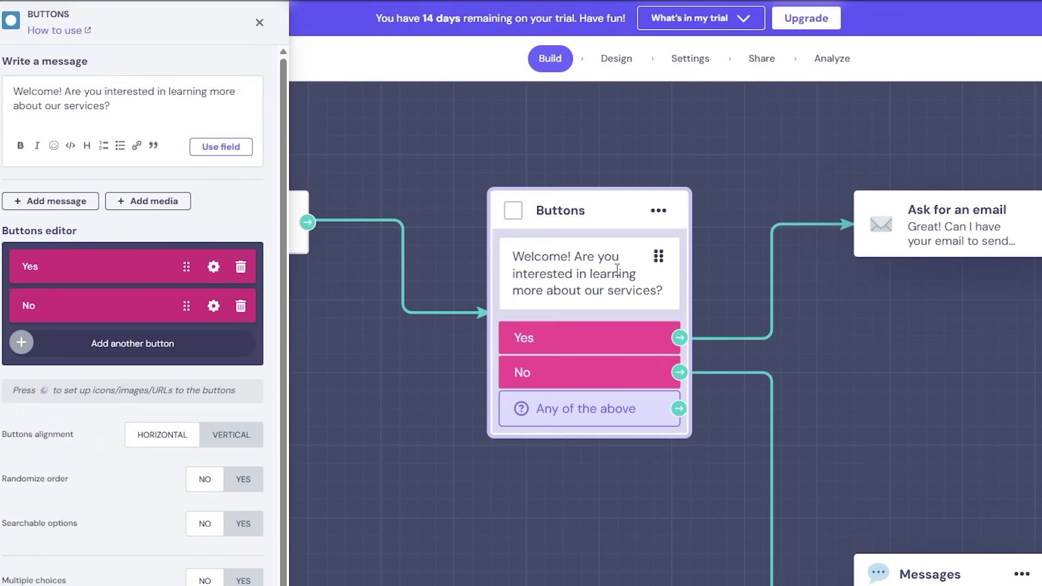
click(618, 271)
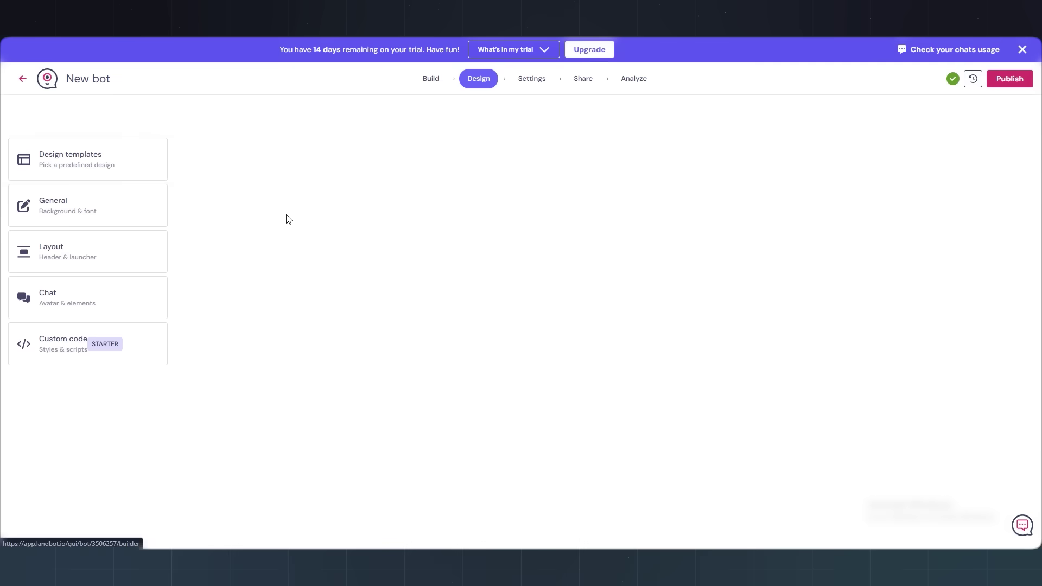
Apply the Translucid Gradient design template, replacing the current design, and check the chat styling options
click(127, 174)
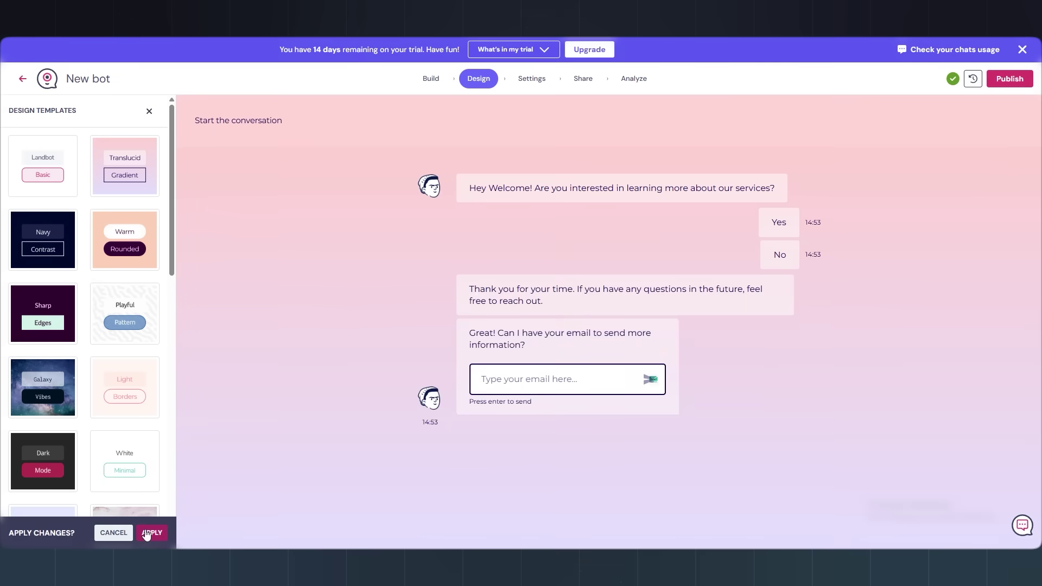
click(152, 533)
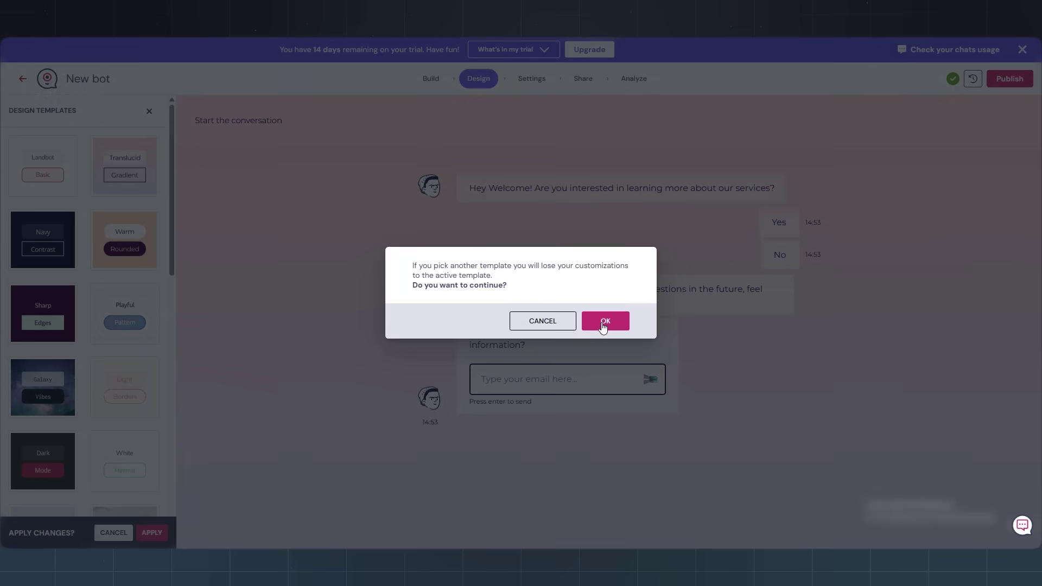
click(603, 323)
click(85, 311)
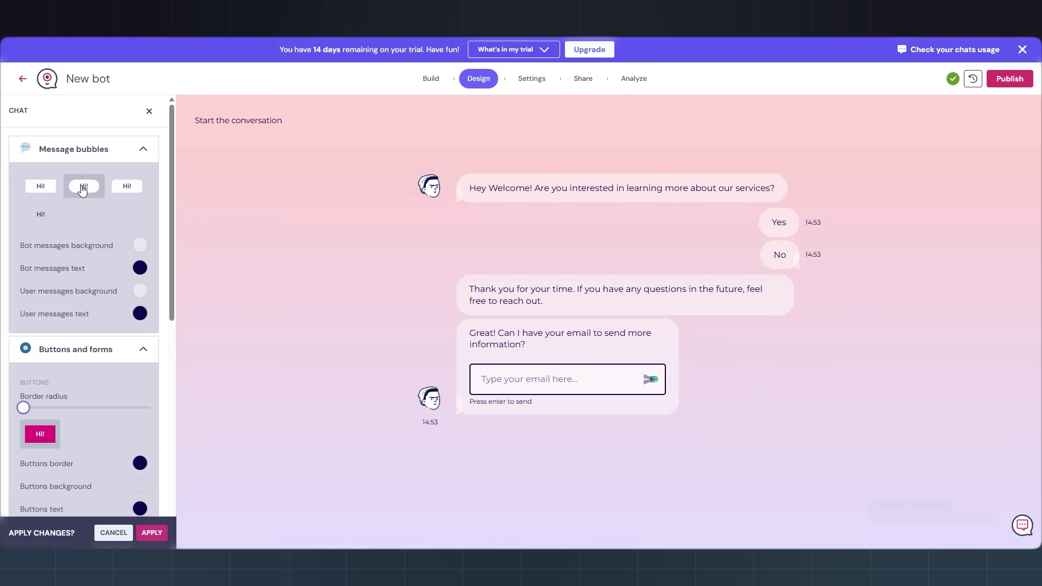
click(149, 110)
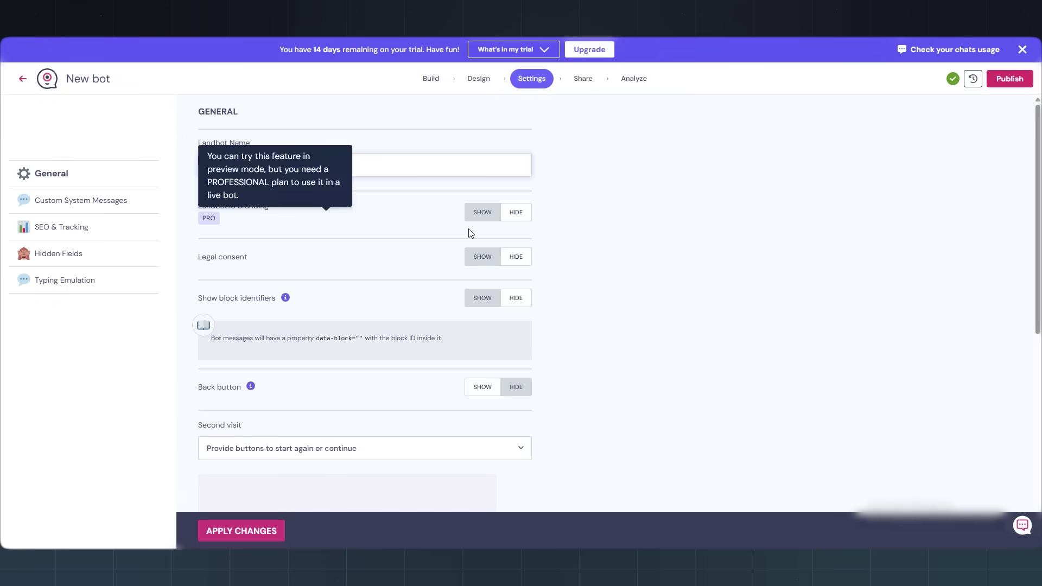
Rename the bot to 'My bot', glance at the Analyze page and return to Settings before testing
click(604, 213)
scroll(724, 310, down, 4)
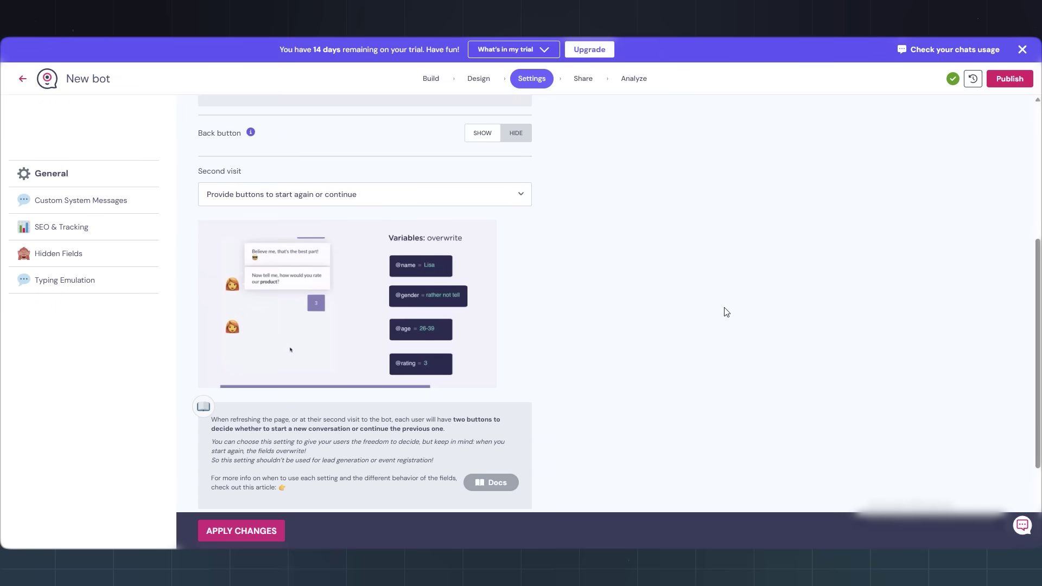
scroll(725, 311, down, 1)
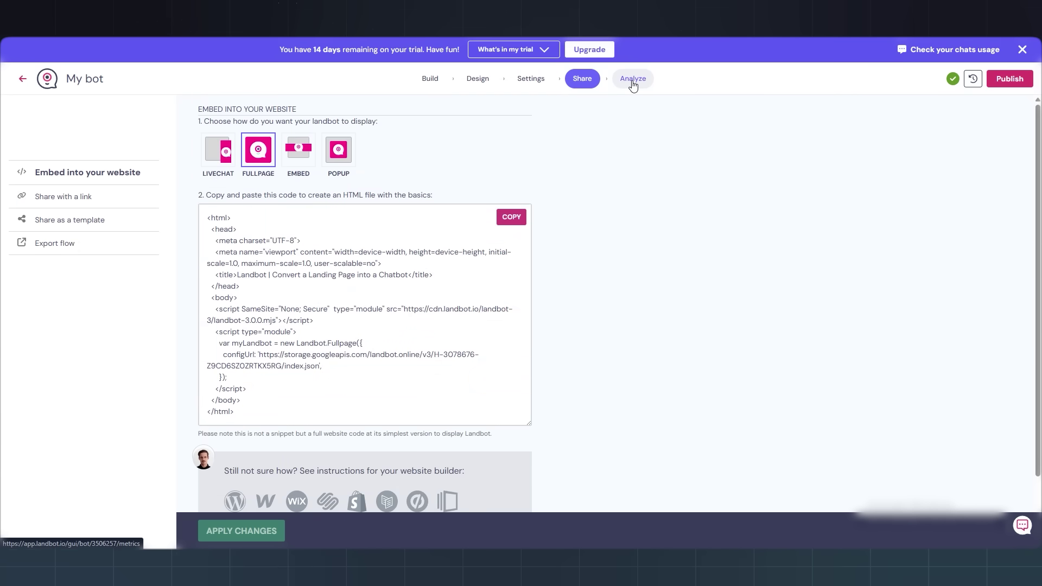
click(632, 82)
click(521, 81)
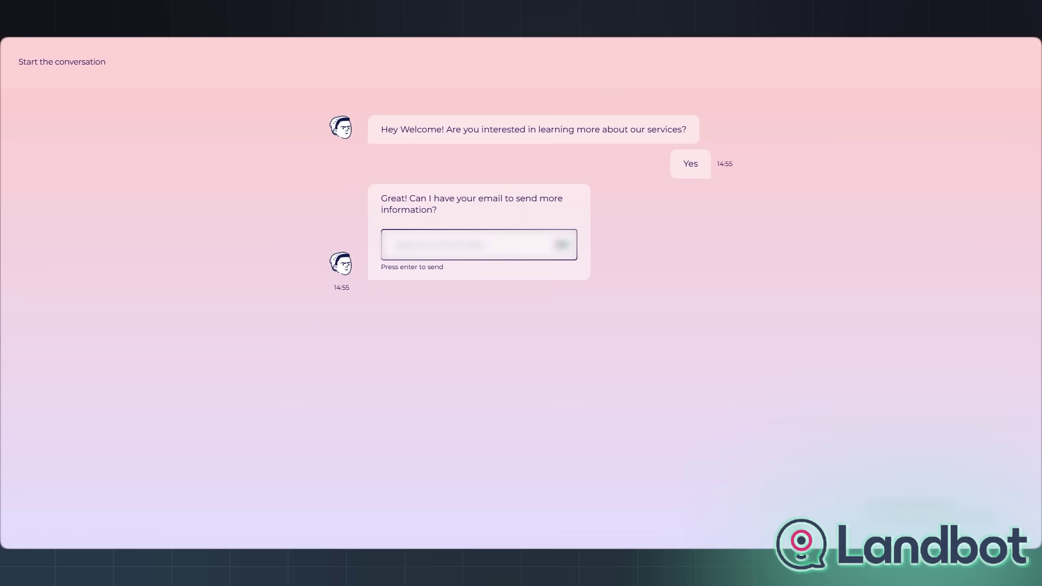
Submit an email, choose the $0 - $1000 budget and book the call for 5 August 2025
click(559, 247)
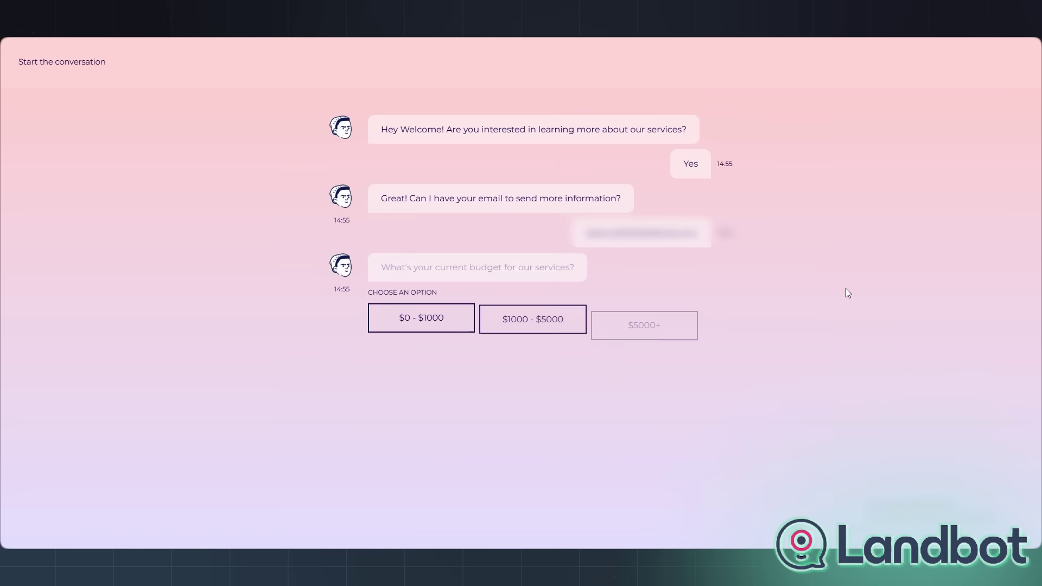
click(439, 329)
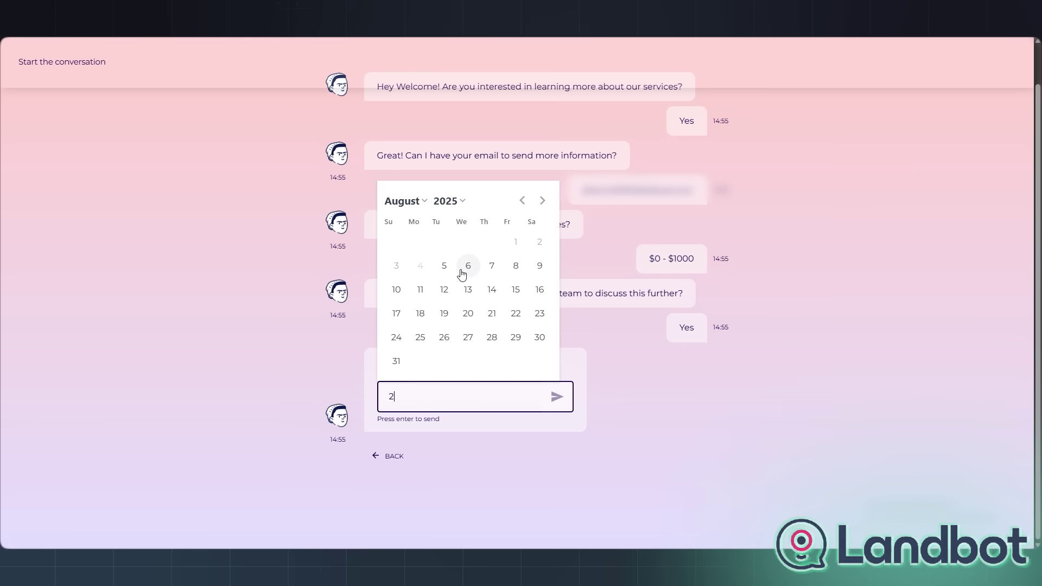
click(444, 265)
click(557, 397)
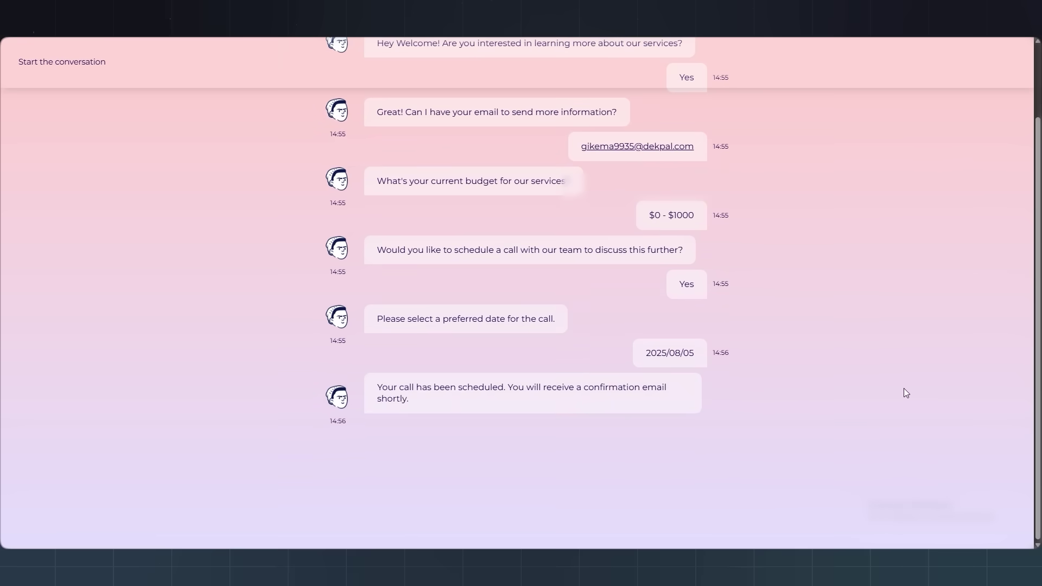